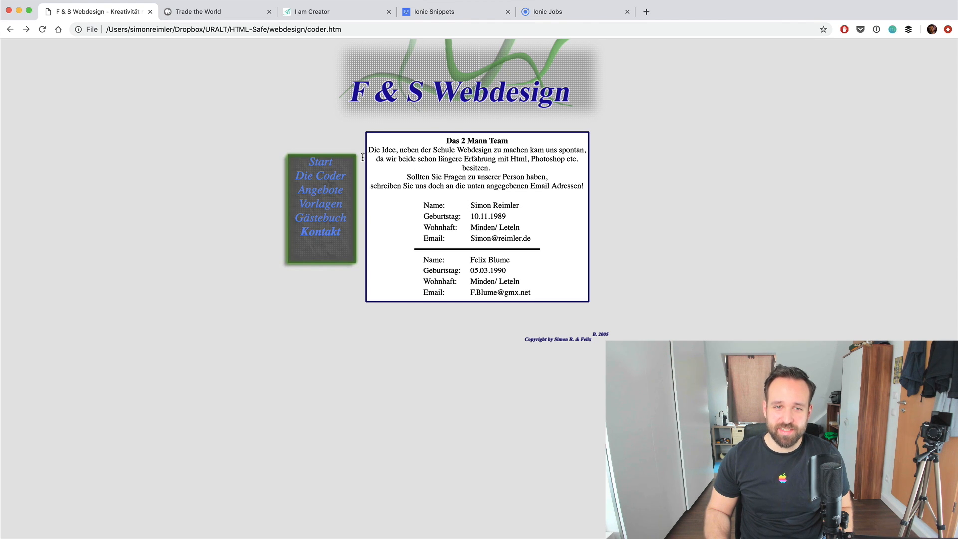
- Return to the F & S Webdesign start page via the 'Start' link in the left navigation
click(320, 162)
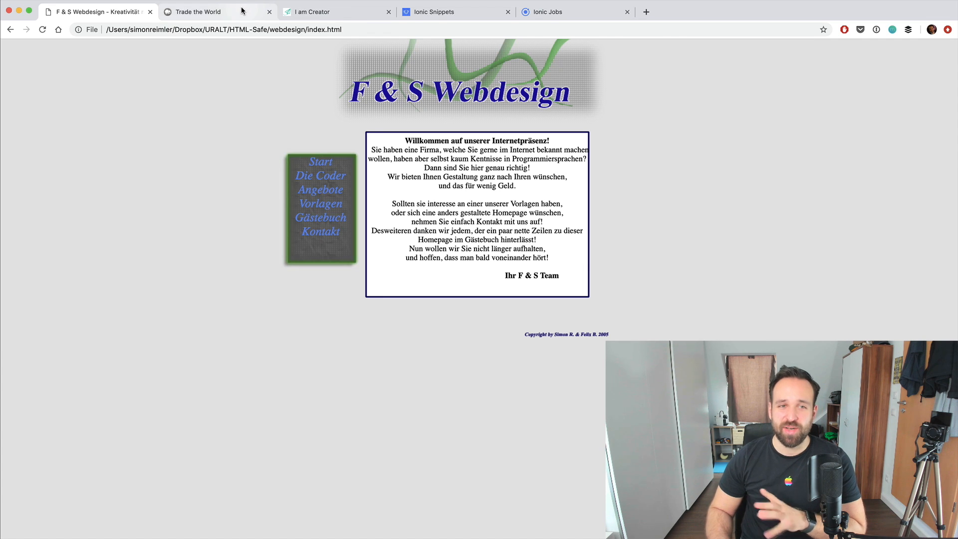
- Switch to the local 'Trade the World' login page with the sailing-ship banner
click(225, 11)
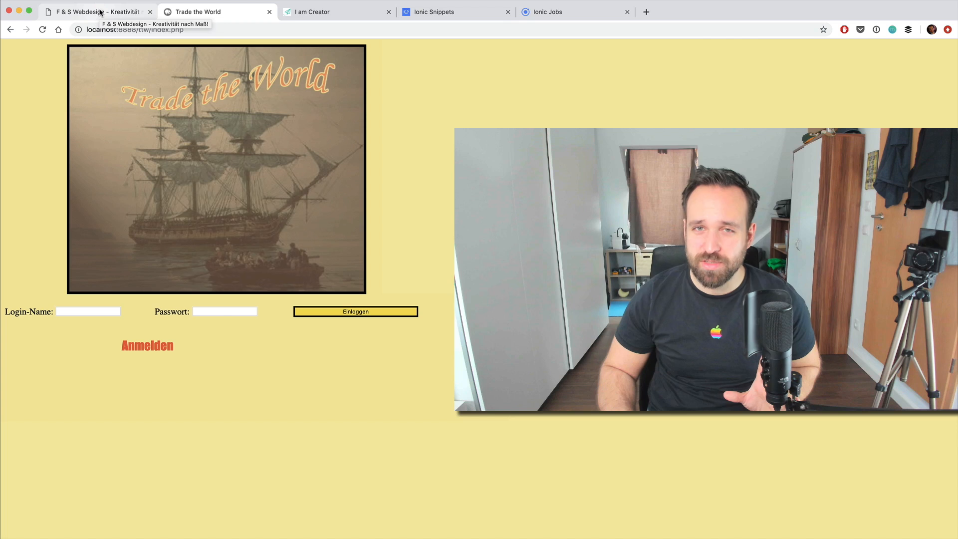
mouse_move(216, 168)
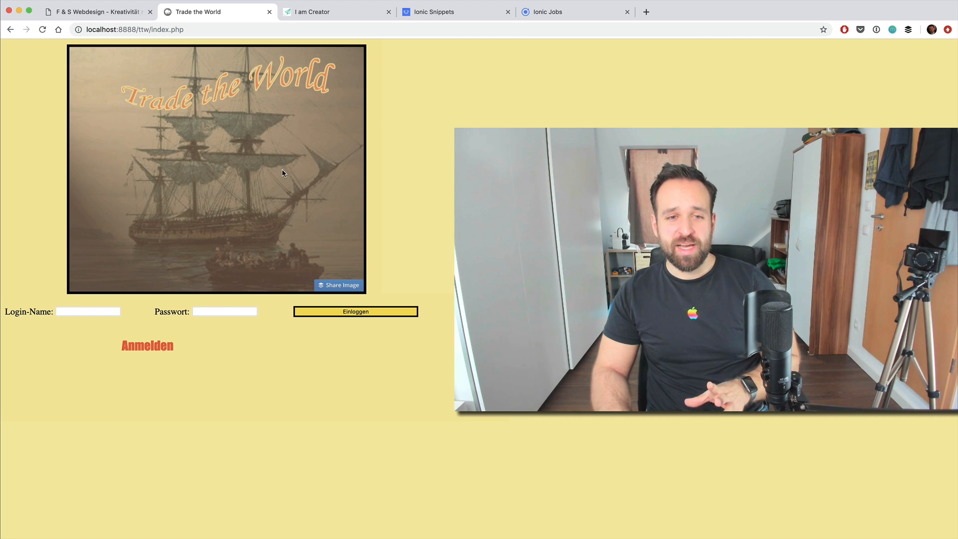
click(135, 21)
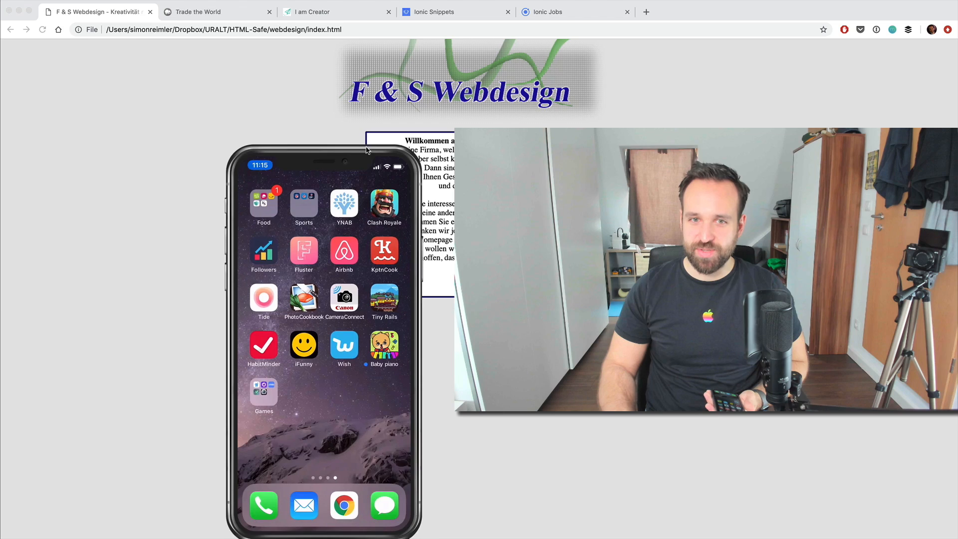
key(ctrl+Tab)
drag(250, 31, 351, 26)
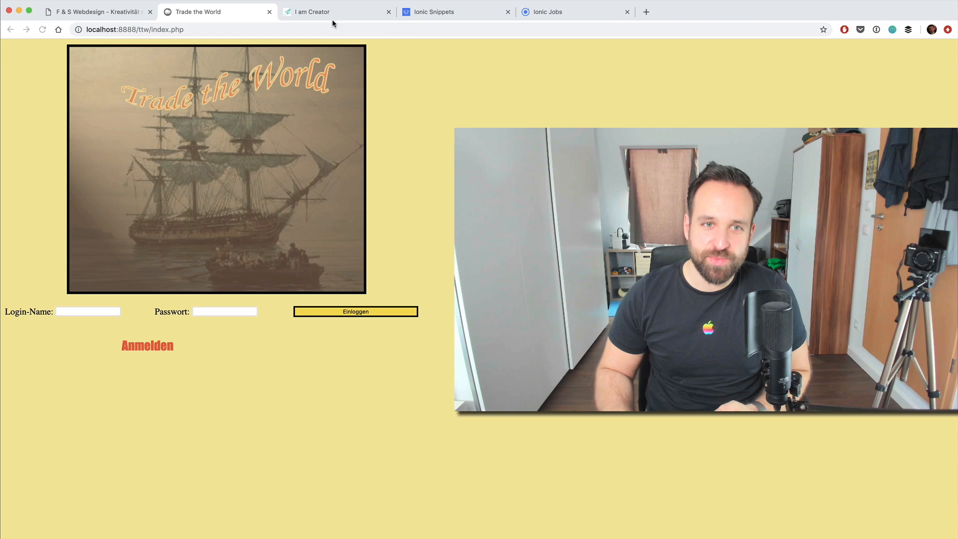
- From the I am Creator landing page, bring up the 'See Example' creator timeline in a new tab
click(332, 14)
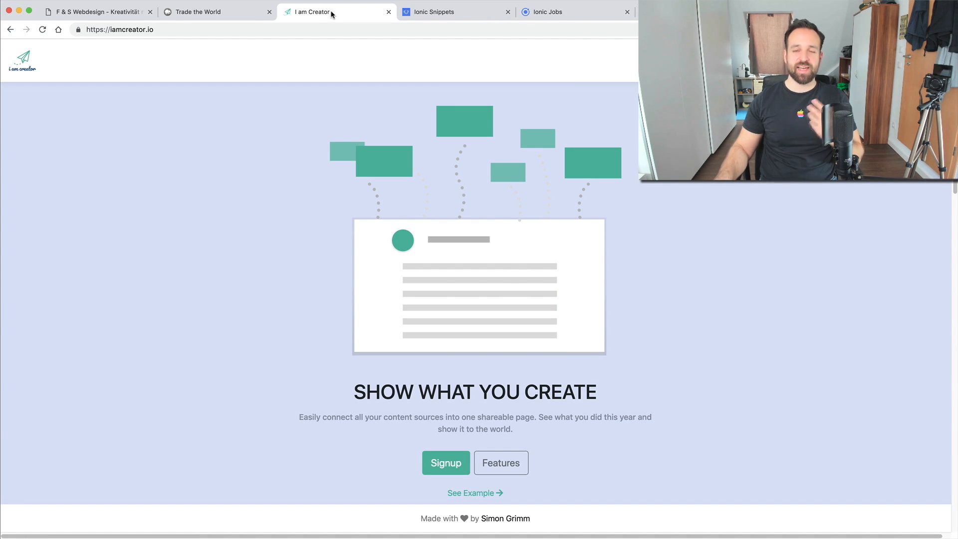
scroll(476, 180, down, 3)
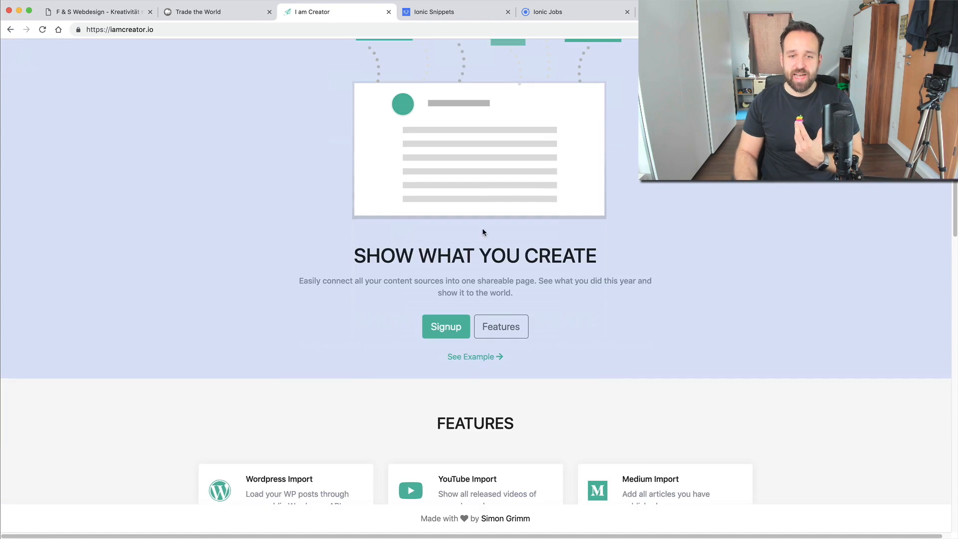
scroll(483, 242, down, 10)
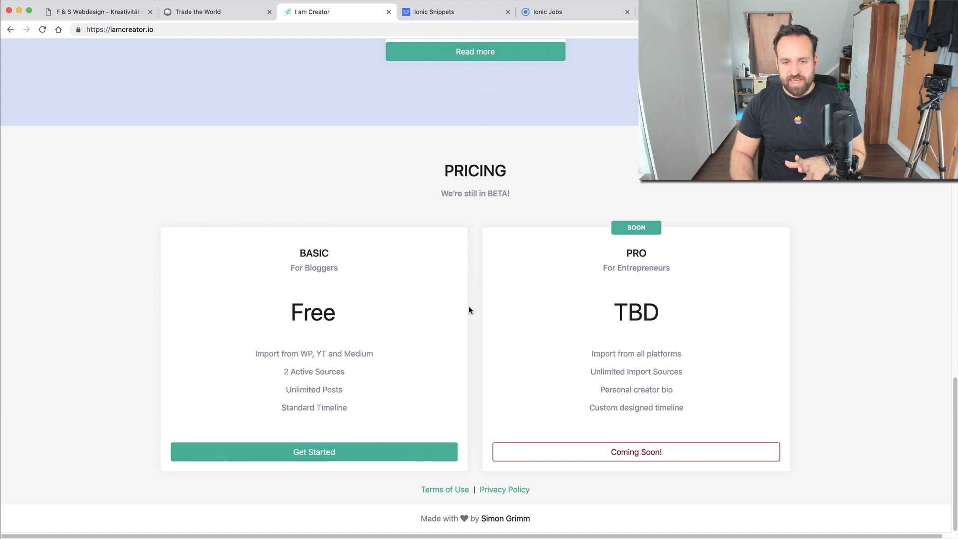
scroll(476, 308, up, 4)
scroll(479, 347, up, 2)
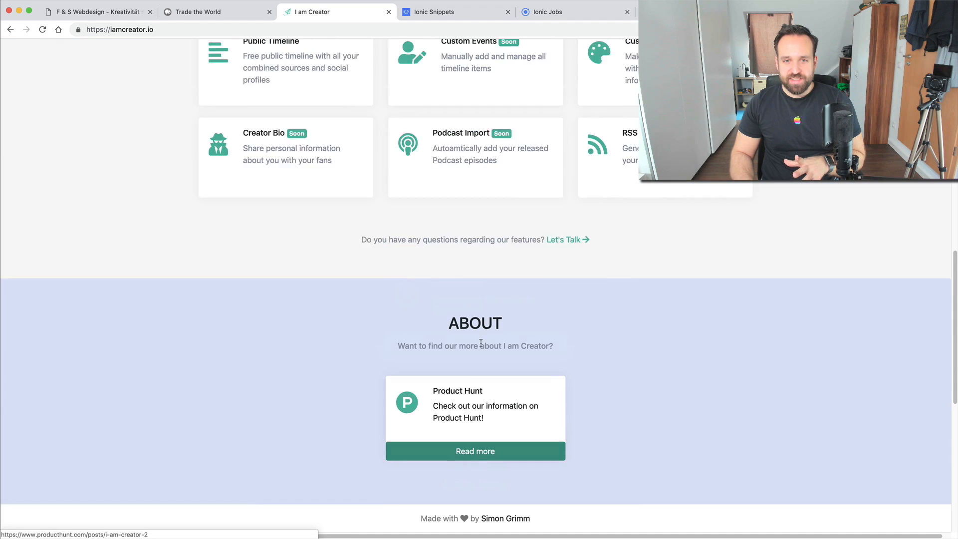
scroll(540, 283, up, 2)
scroll(531, 281, up, 4)
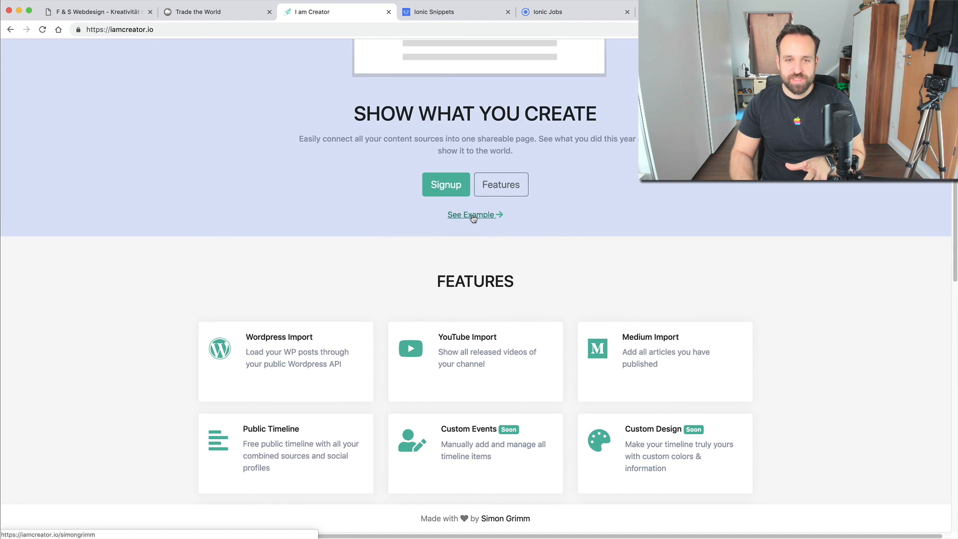
click(473, 218)
scroll(419, 257, up, 4)
click(463, 11)
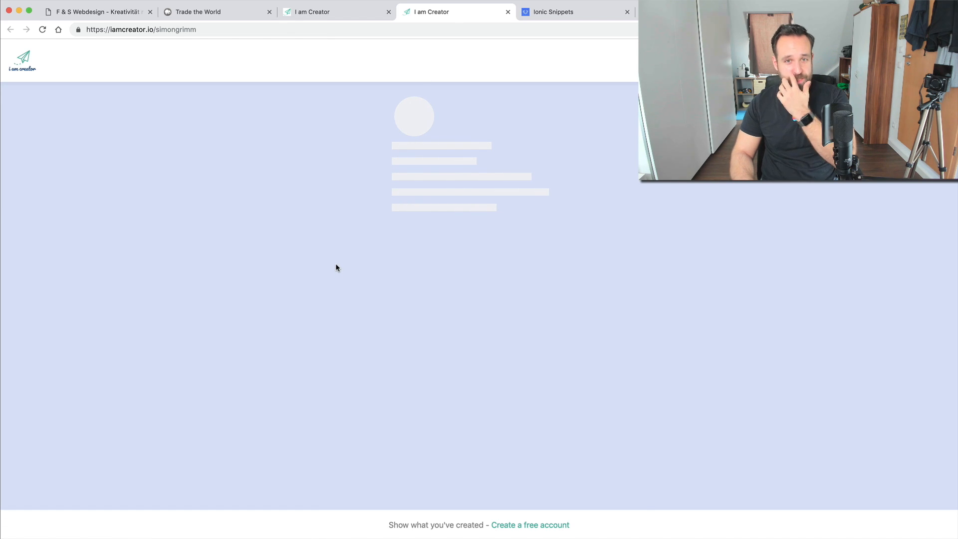
scroll(282, 264, down, 3)
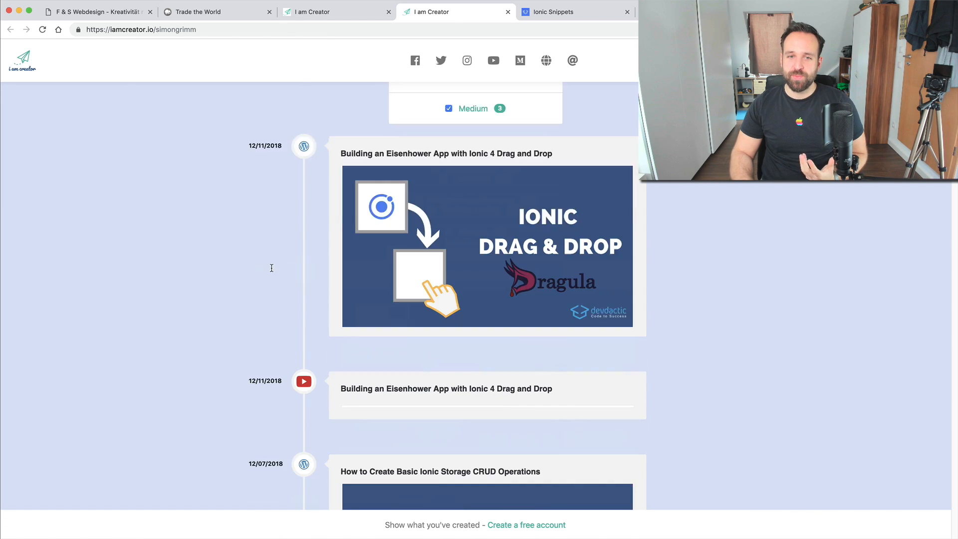
scroll(269, 268, down, 4)
scroll(274, 270, up, 7)
- Scroll through the simongrimm example timeline posts and return to its top
mouse_move(955, 250)
mouse_down()
mouse_move(258, 260)
mouse_move(957, 286)
mouse_up()
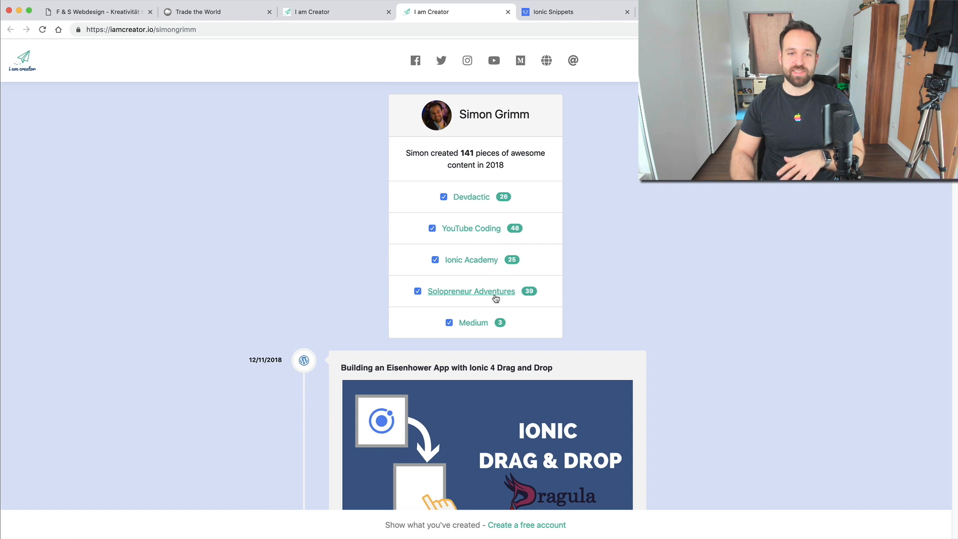
scroll(477, 325, down, 5)
scroll(478, 330, down, 10)
scroll(478, 330, down, 10)
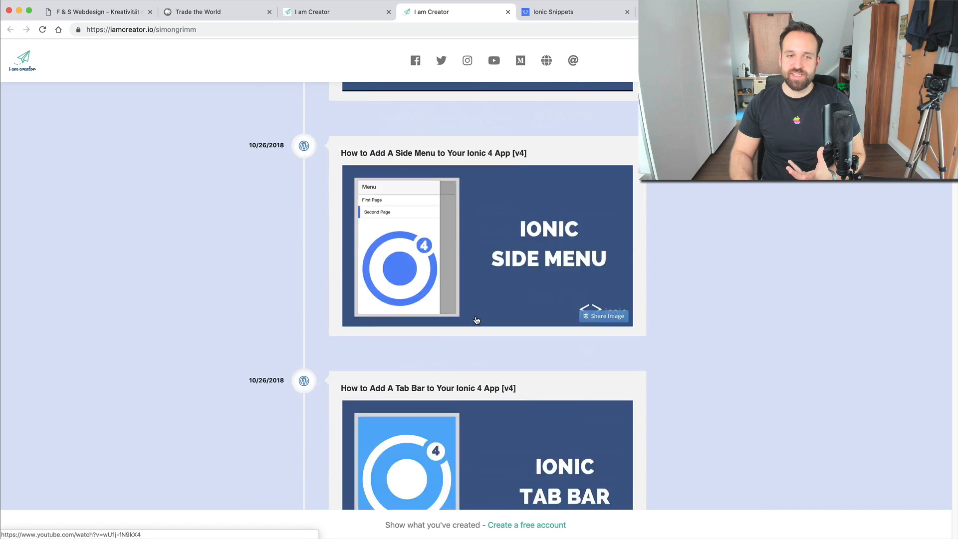
scroll(476, 326, down, 10)
scroll(474, 321, down, 10)
scroll(468, 314, down, 10)
scroll(469, 315, down, 10)
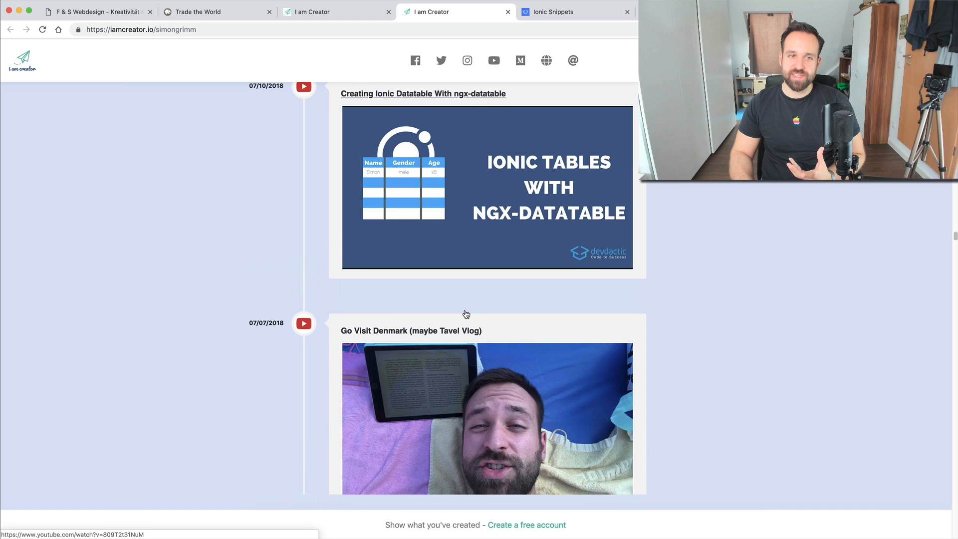
scroll(263, 209, down, 5)
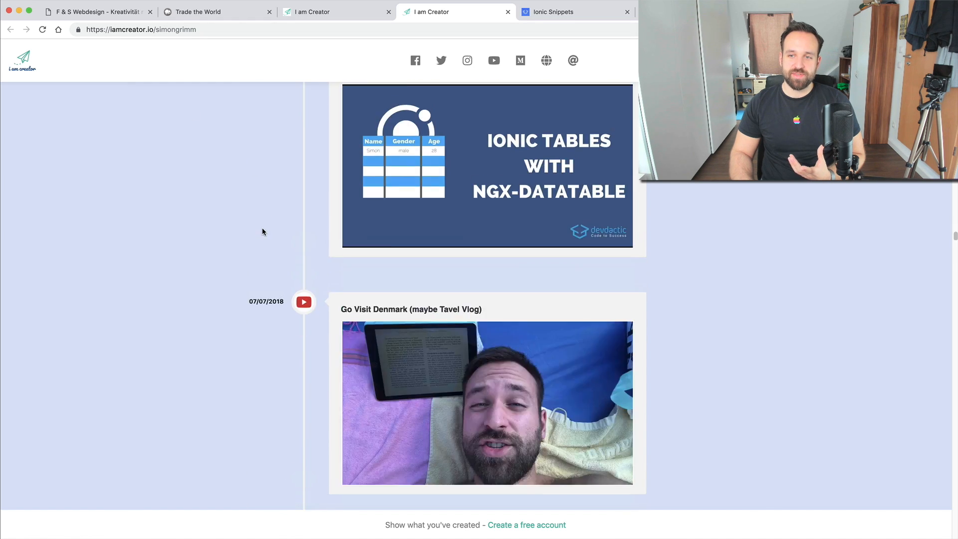
scroll(262, 227, down, 10)
mouse_move(955, 262)
mouse_down()
mouse_move(935, 336)
mouse_move(936, 496)
mouse_move(930, 520)
mouse_move(918, 521)
mouse_up()
key(Home)
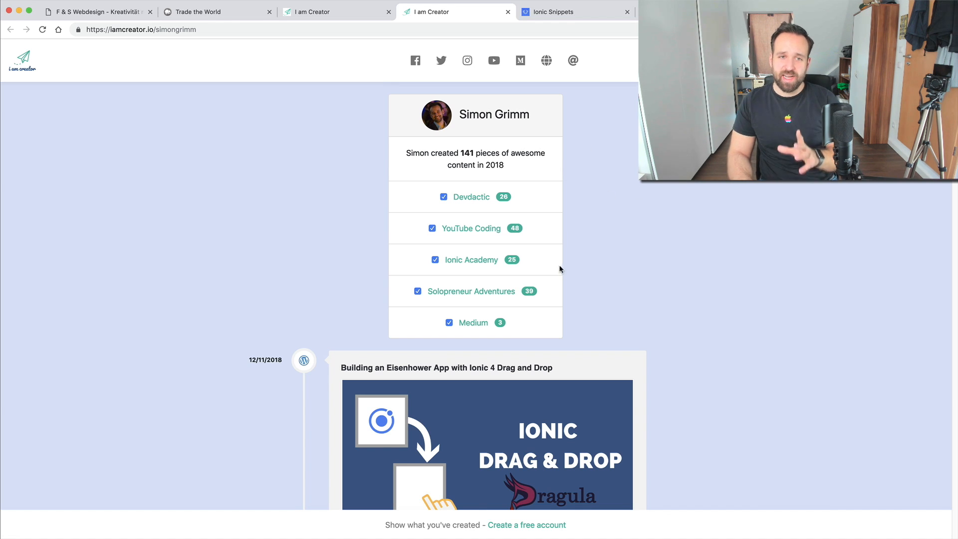
- View the Transparent Ion Item snippet on Ionic Snippets, then move to the Ionic Jobs listings
click(524, 15)
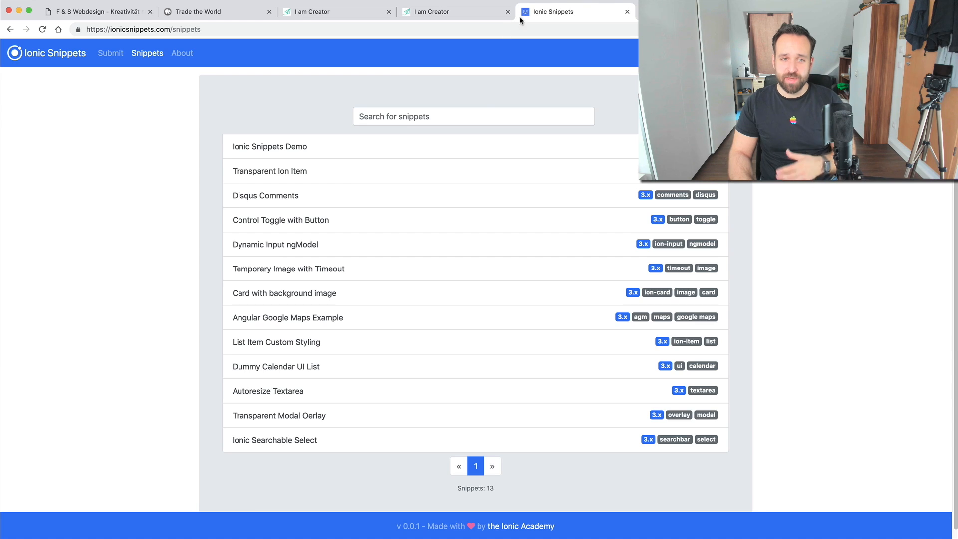
click(255, 171)
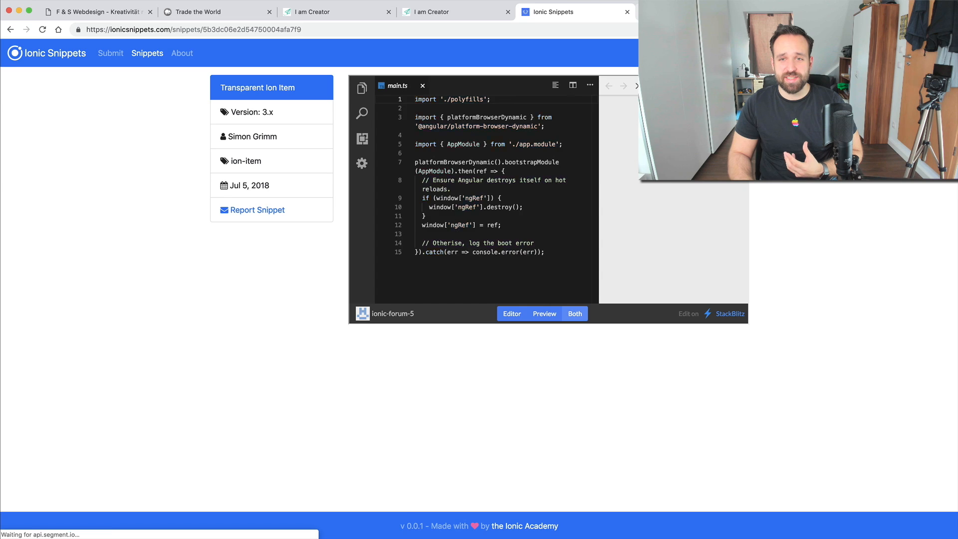
key(ctrl+Tab)
scroll(519, 265, down, 5)
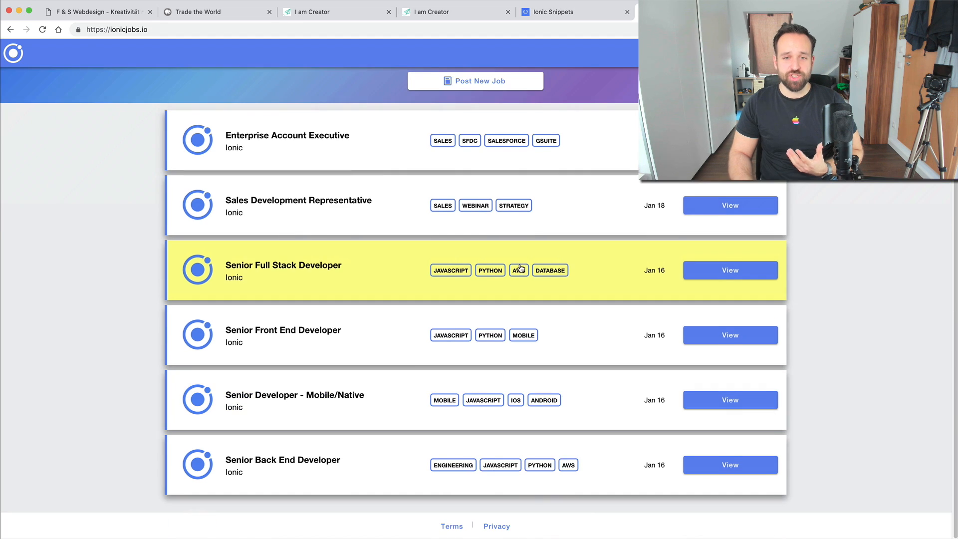
scroll(523, 269, up, 5)
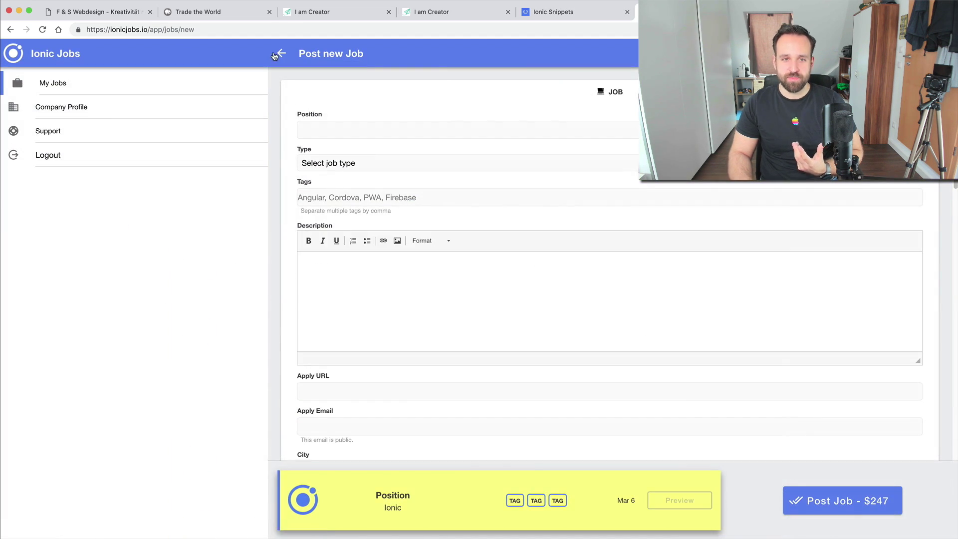
- Back out of the Post new Job form, raising the Discard Job? confirmation
click(275, 55)
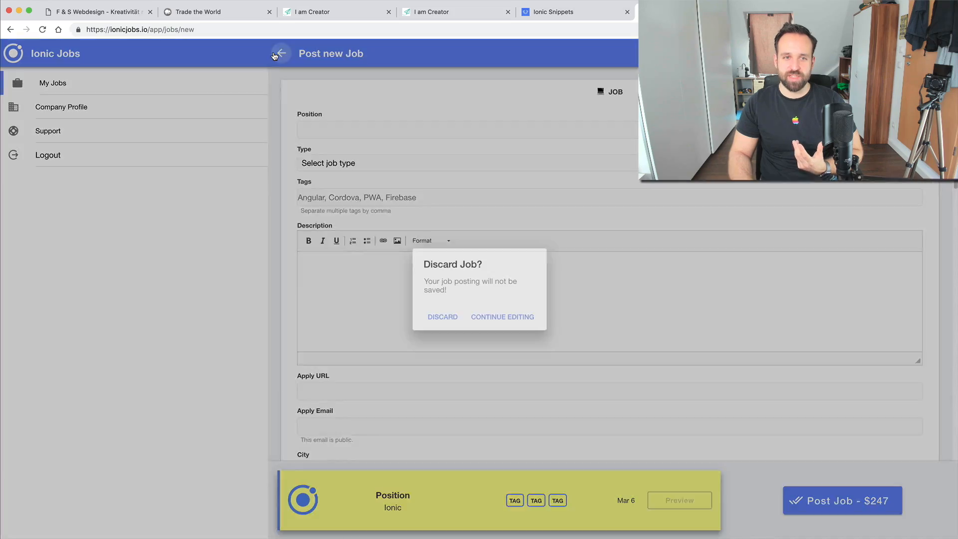